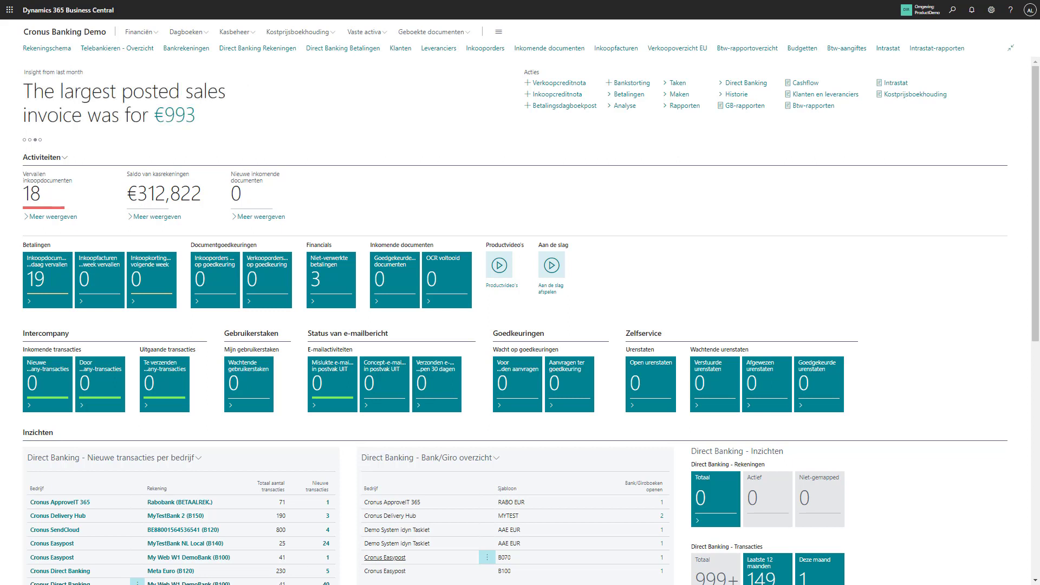
Open the Direct Banking account "Est voluptatem nulla?", link it to bank account "META bank Est voluptatem nulla", and update its description with the bank's name.
left_click(263, 50)
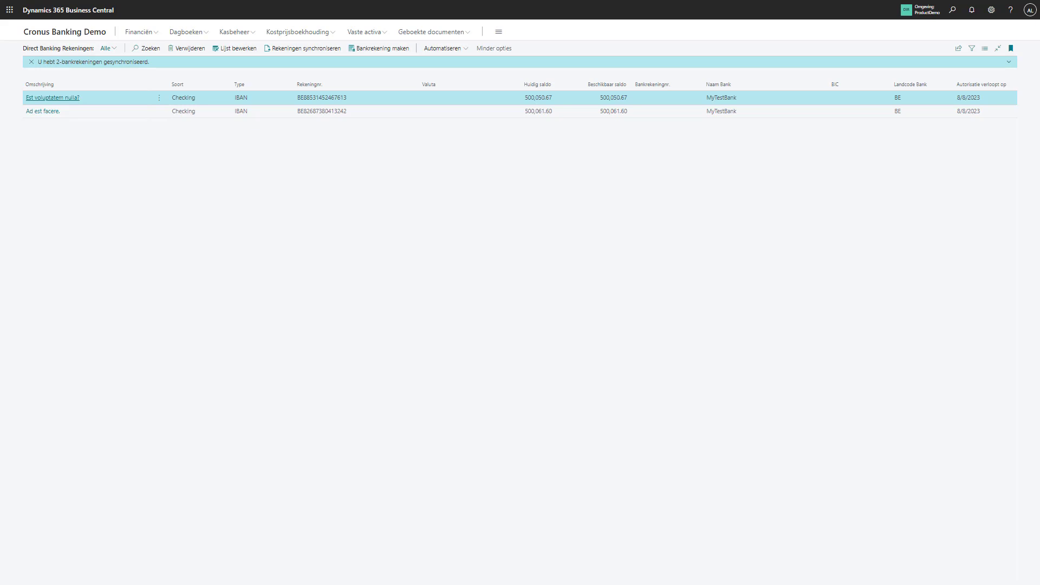
left_click(42, 98)
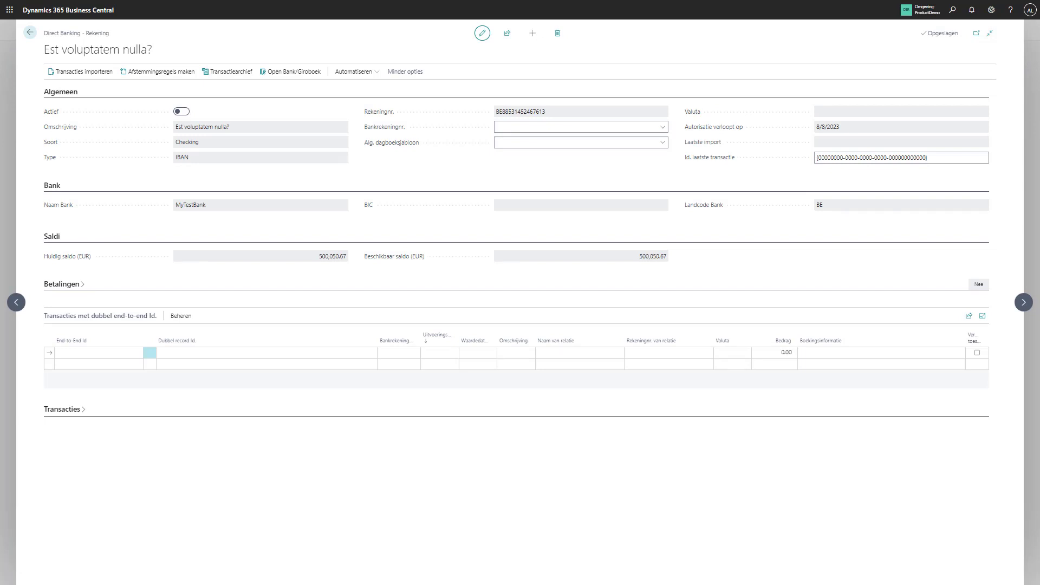
left_click(663, 127)
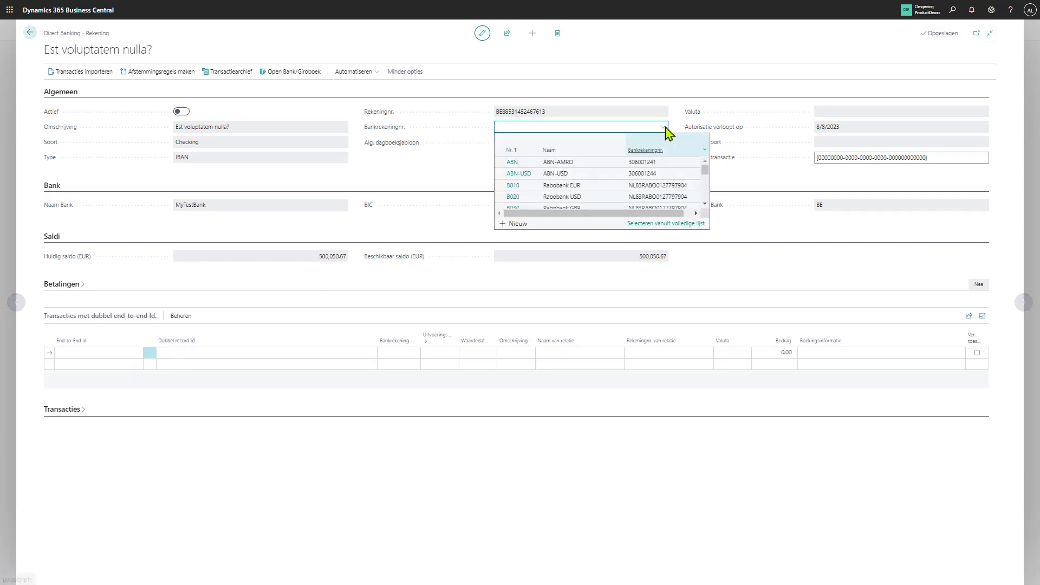
scroll(576, 204, "down", 1)
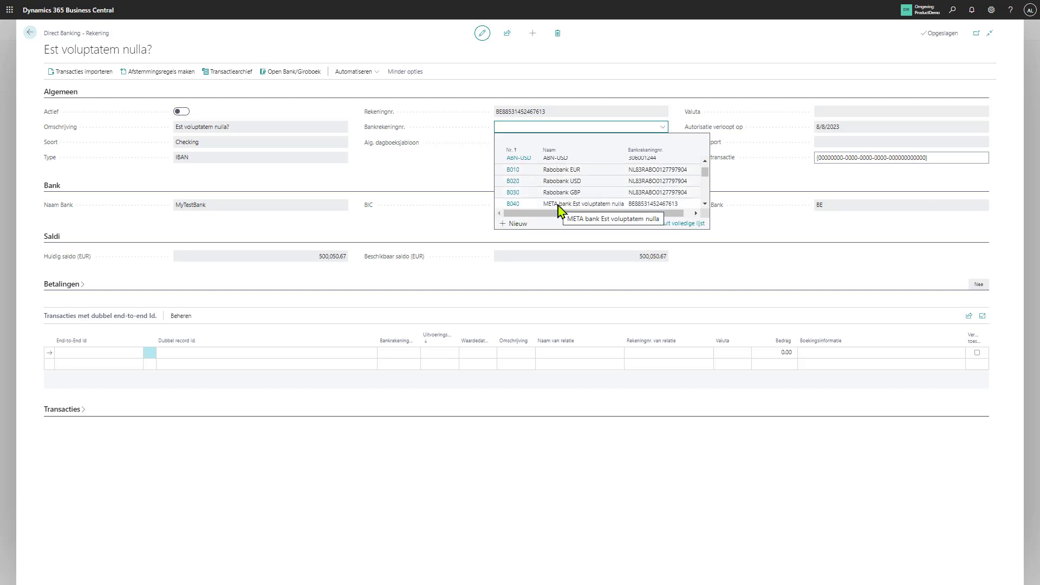
left_click(558, 208)
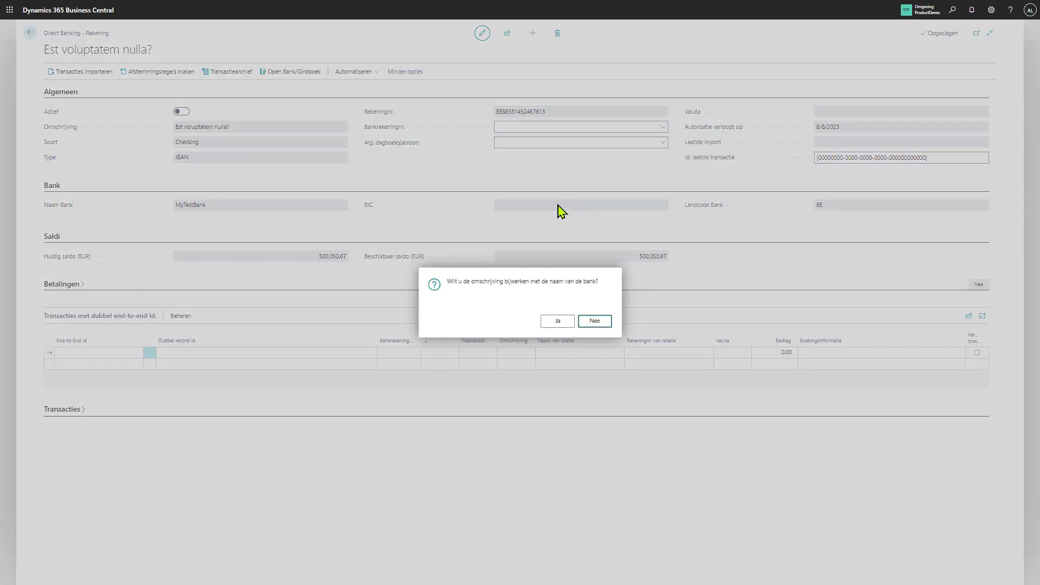
left_click(559, 322)
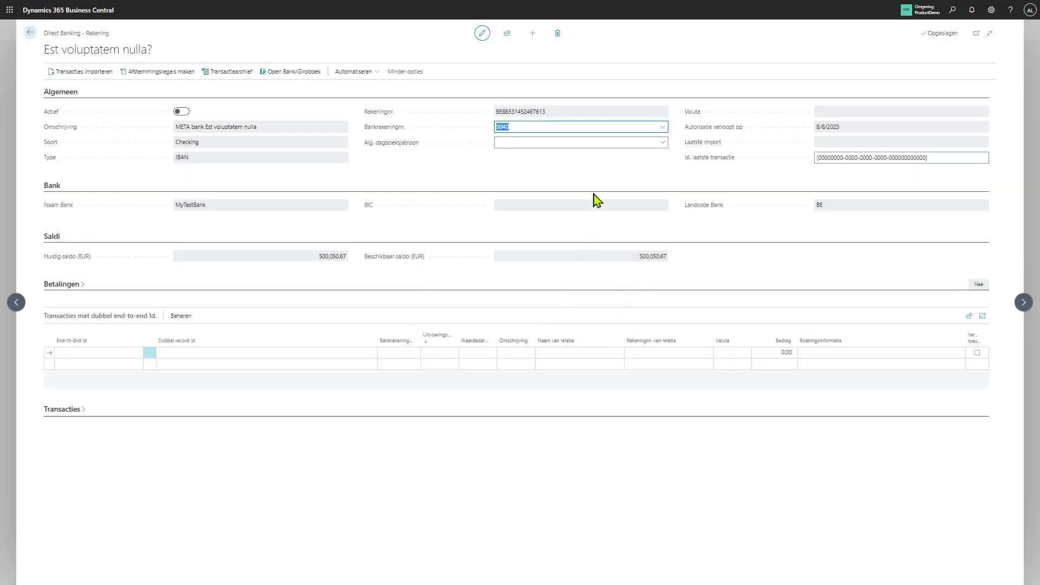
Assign the AAE EUR general journal template to the account and set the account to active.
left_click(606, 143)
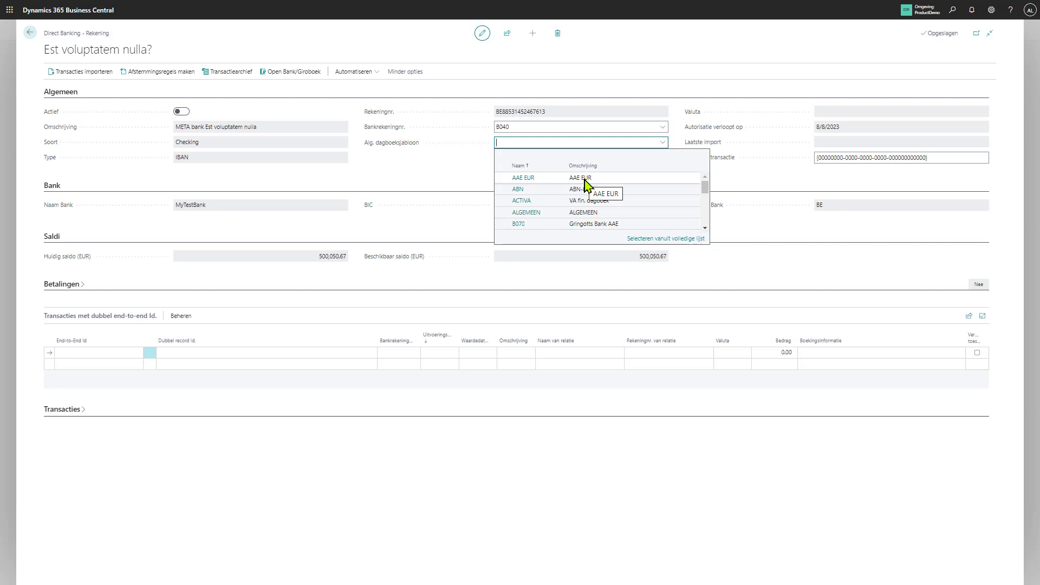
left_click(585, 180)
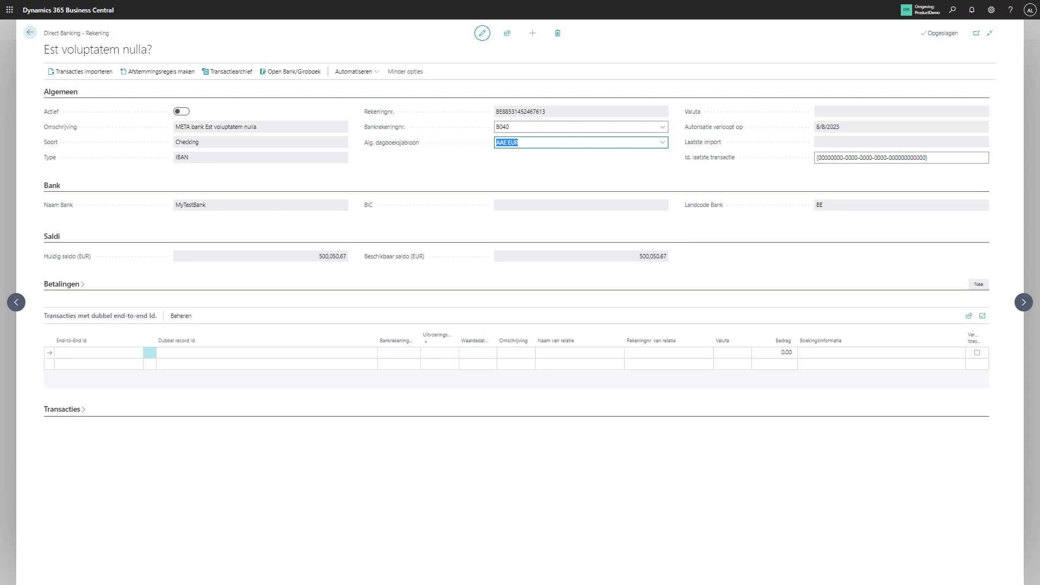
left_click(183, 112)
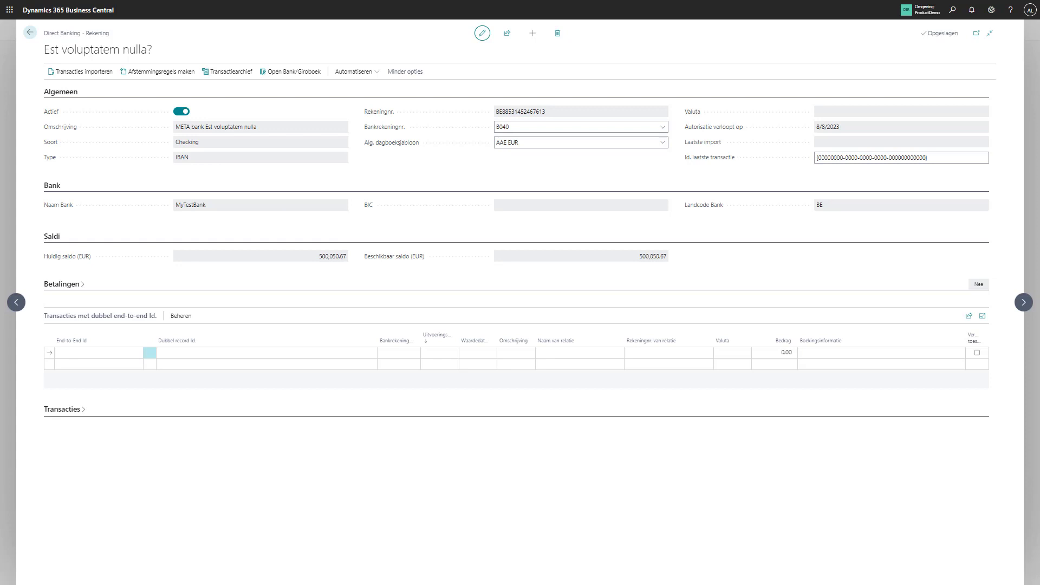
Import the account's transactions from as far back as available and expand the imported transactions section.
left_click(84, 71)
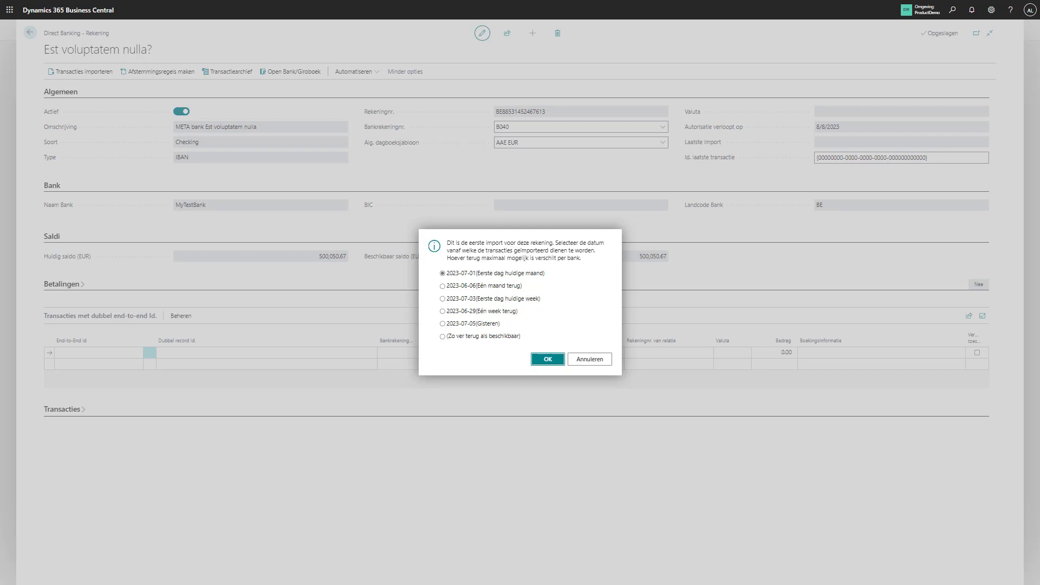
left_click(442, 337)
left_click(547, 359)
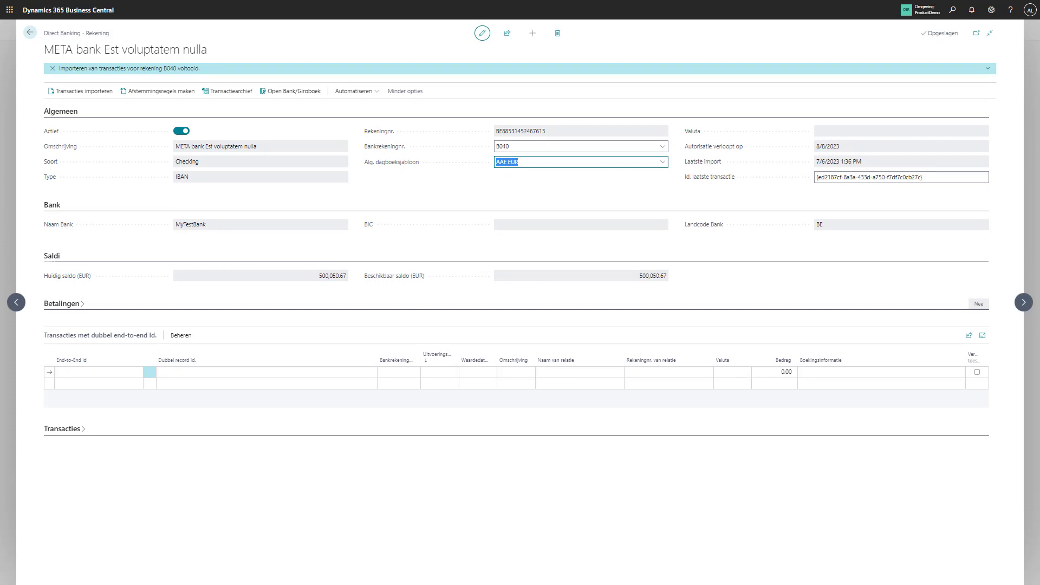
left_click(63, 431)
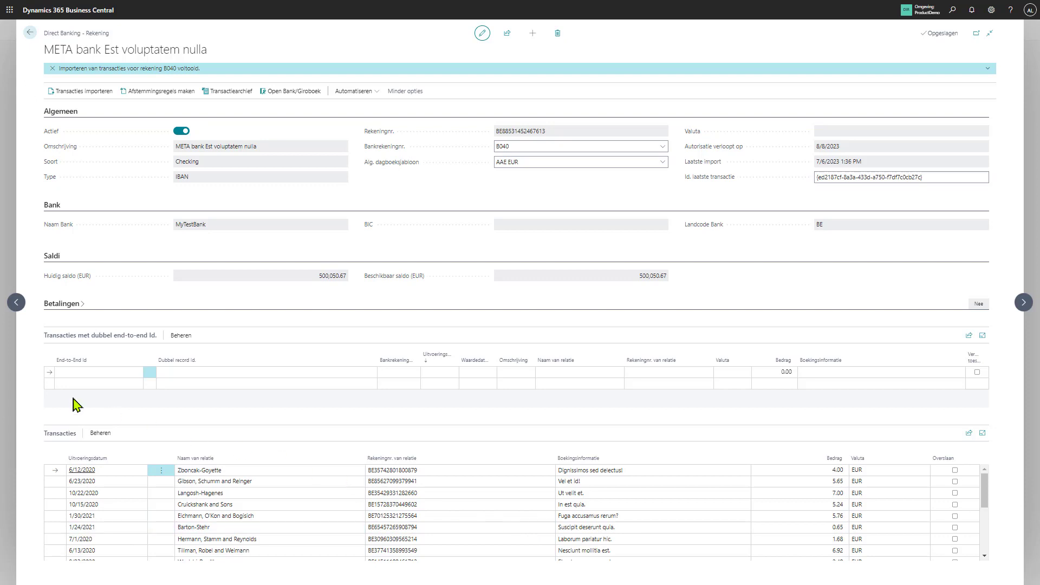
Create reconciliation lines from the imported transactions and open the resulting AAE EUR bank/giro journal.
left_click(165, 98)
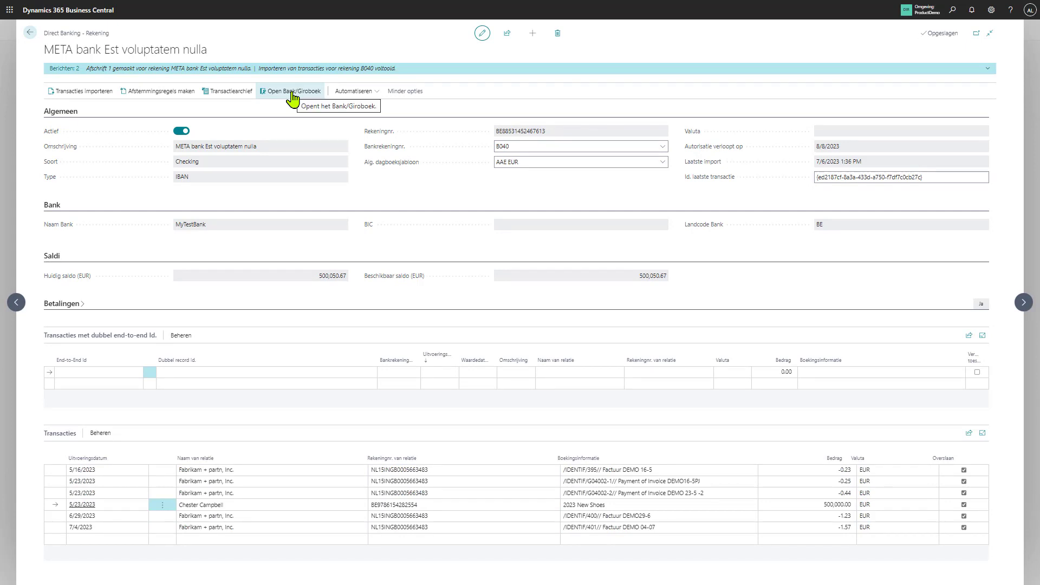
left_click(292, 98)
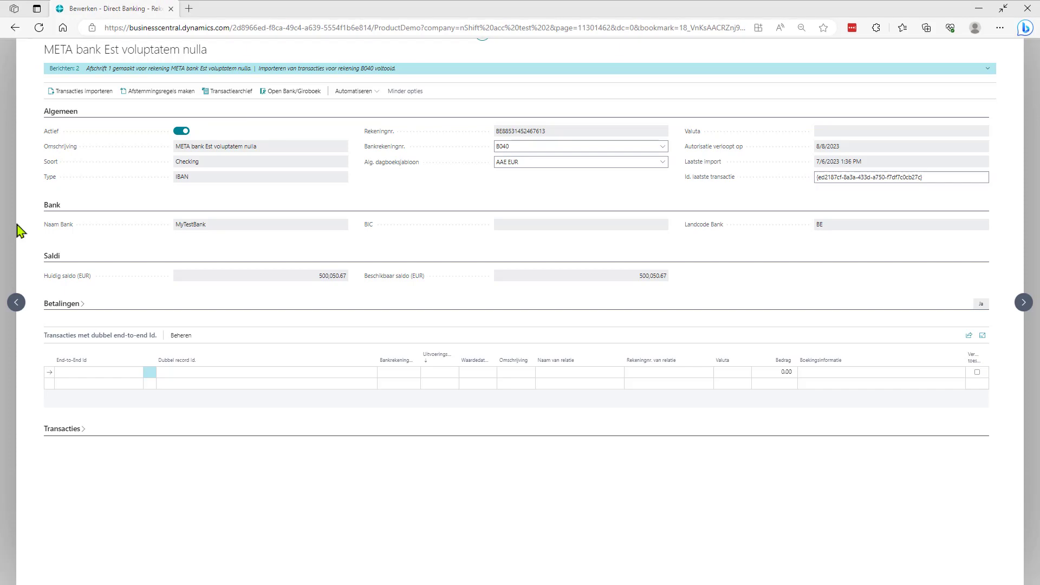
left_click(283, 97)
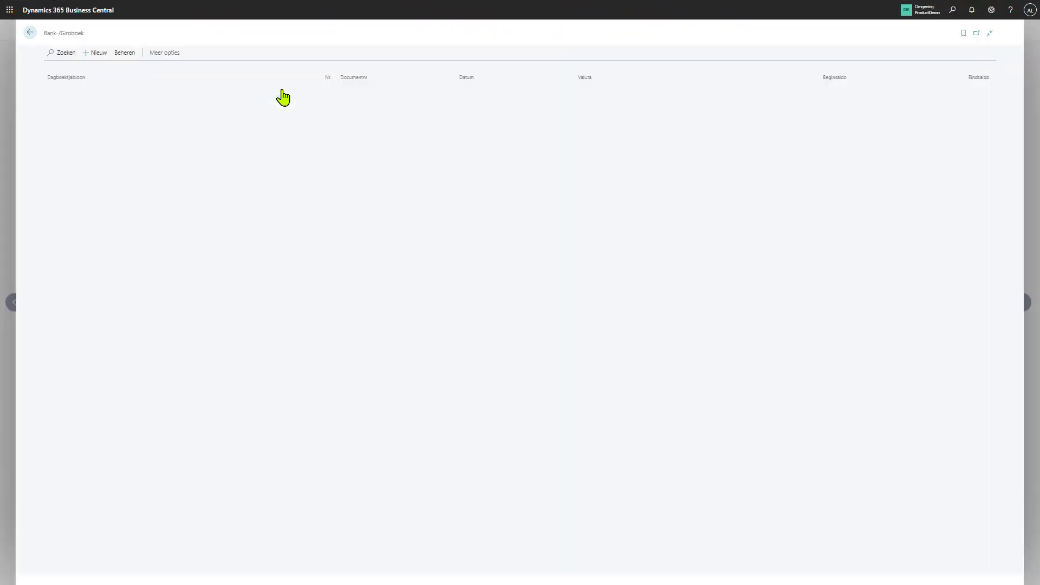
left_click(58, 91)
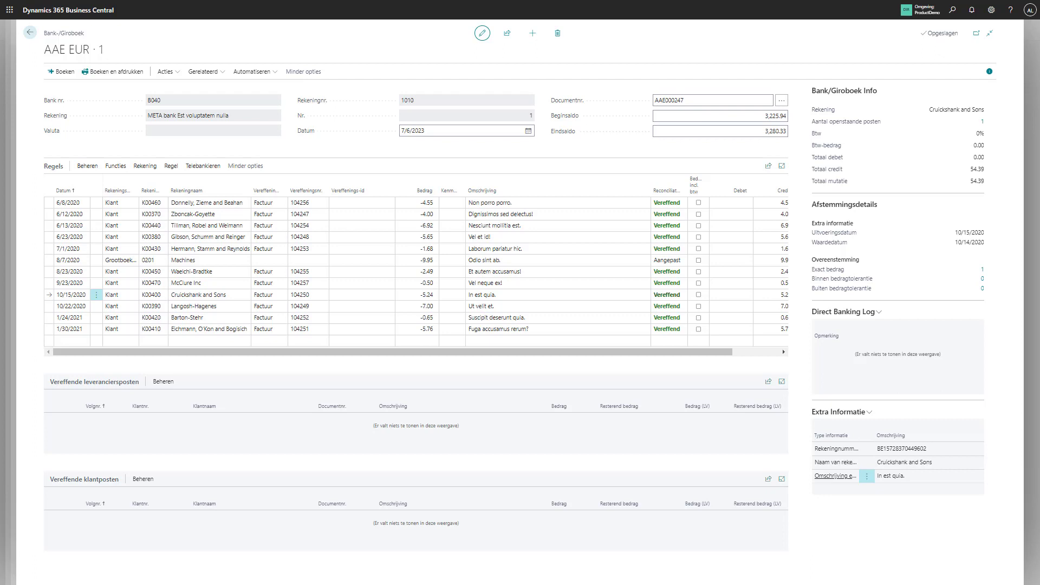
Examine the customer entry applied to the 6/8/2020 journal line and its reconciliation details without changing the application.
left_click(322, 205)
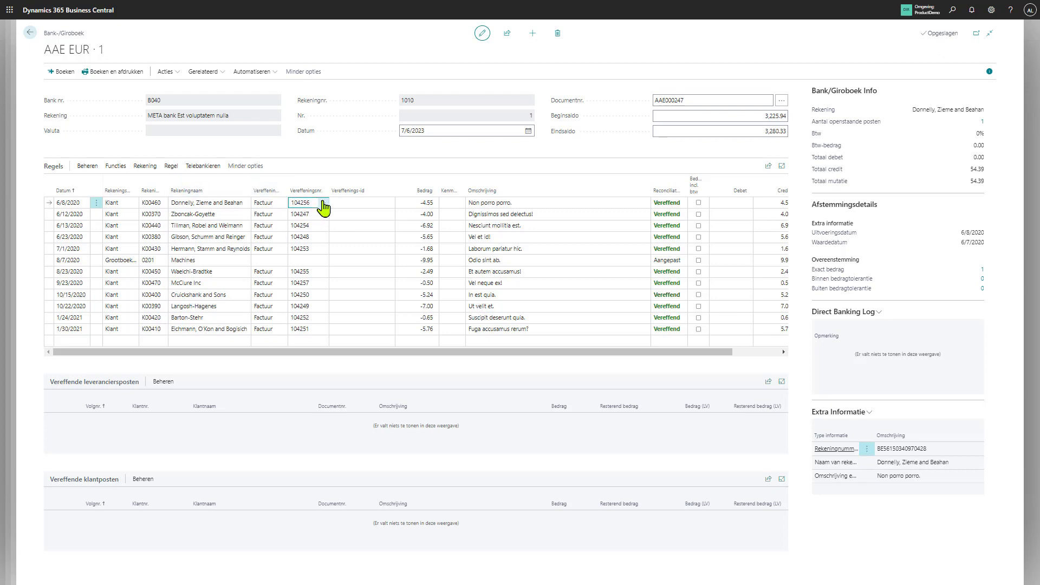
left_click(324, 206)
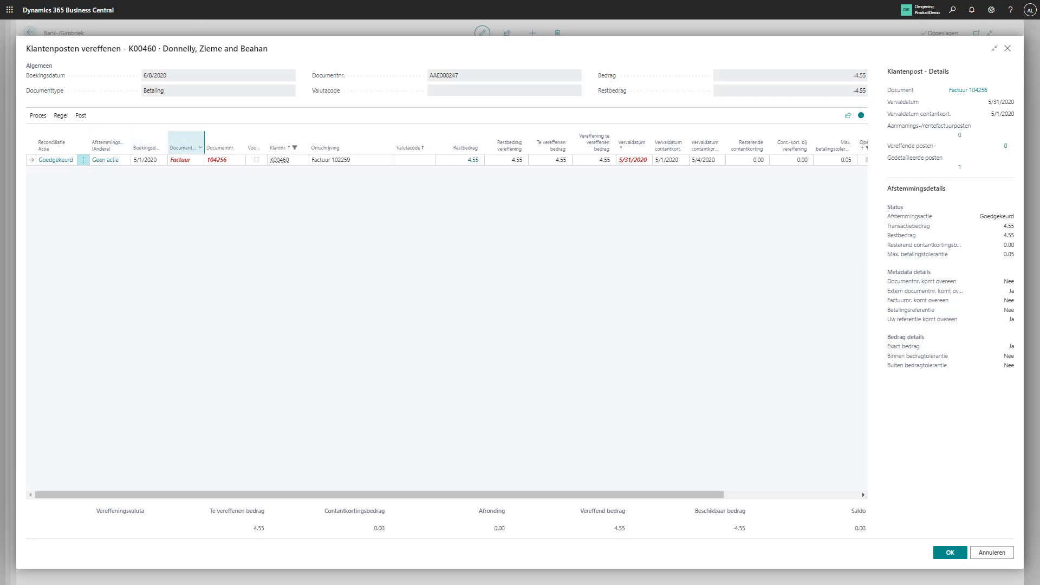
left_click(994, 555)
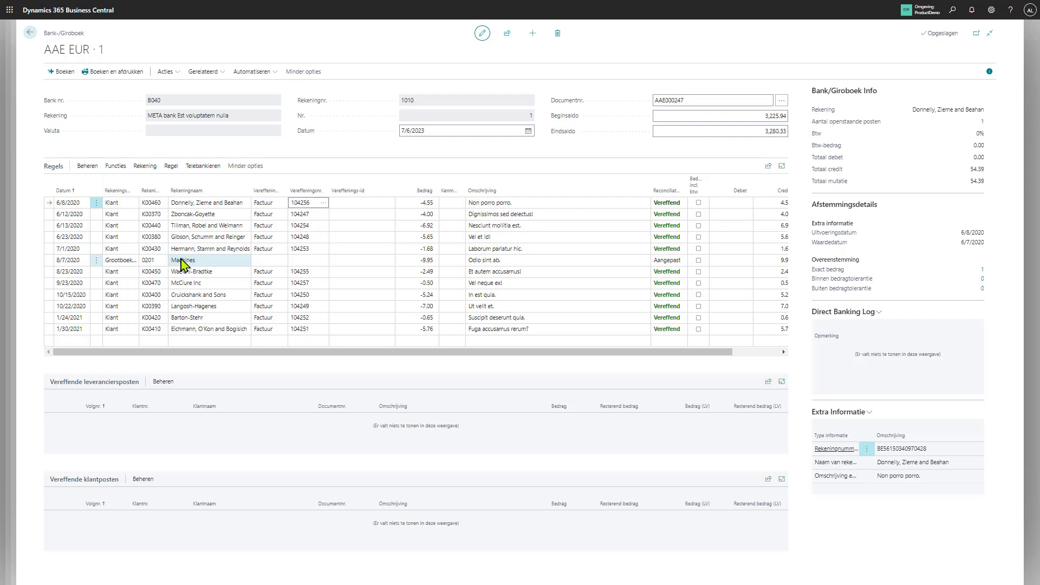
Review the text-to-account mapping behind the 8/7/2020 Machines line, checking the "sint" mapping text and its credit account.
left_click(183, 265)
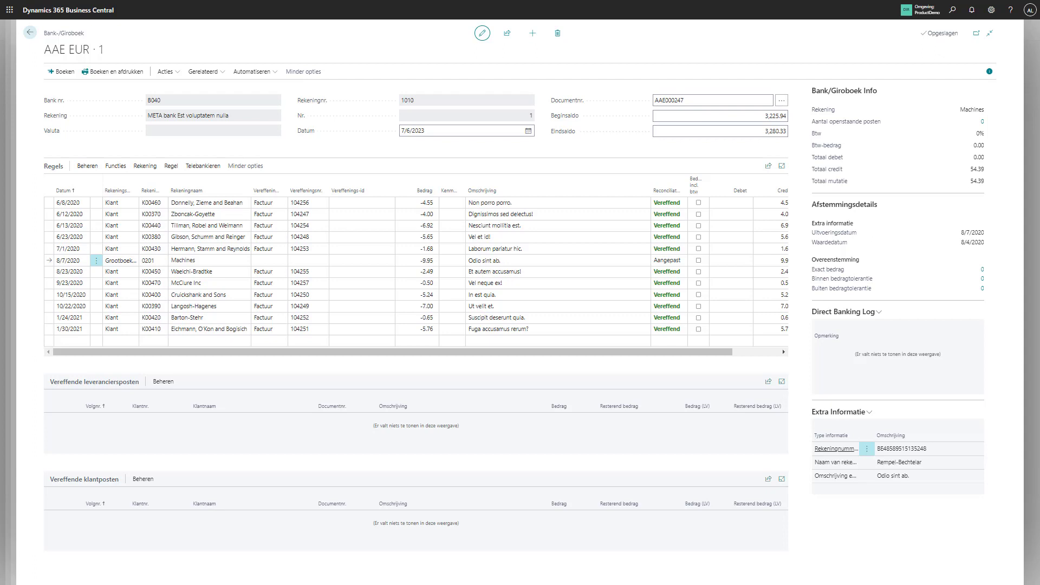
left_click(209, 72)
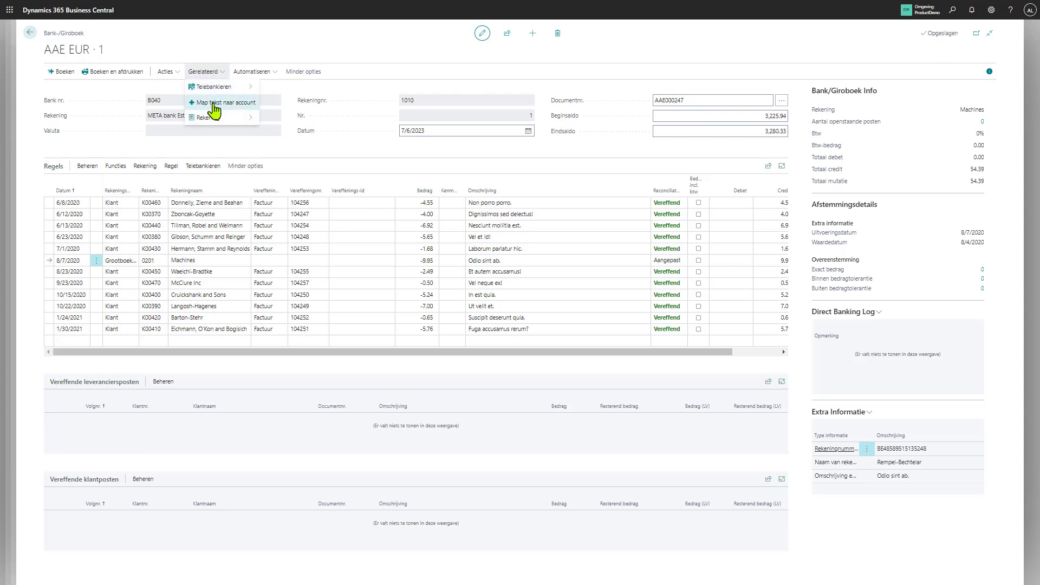
left_click(215, 108)
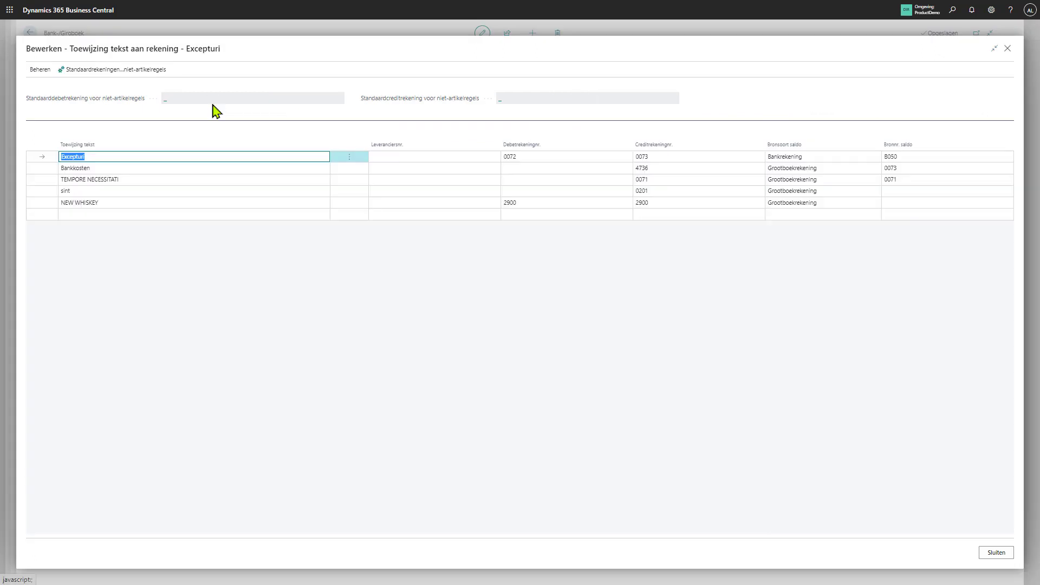
left_click(83, 192)
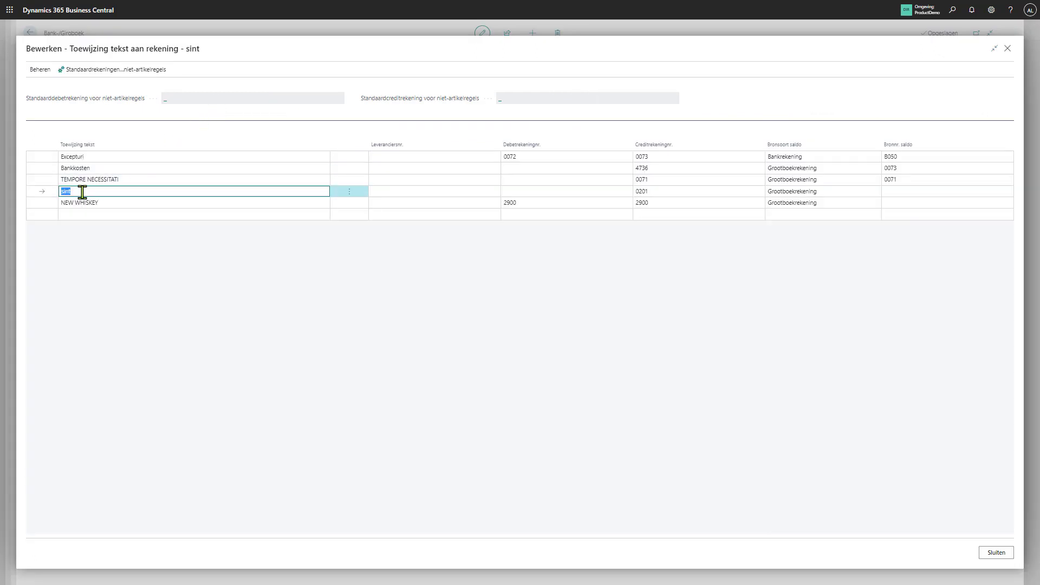
left_click(661, 190)
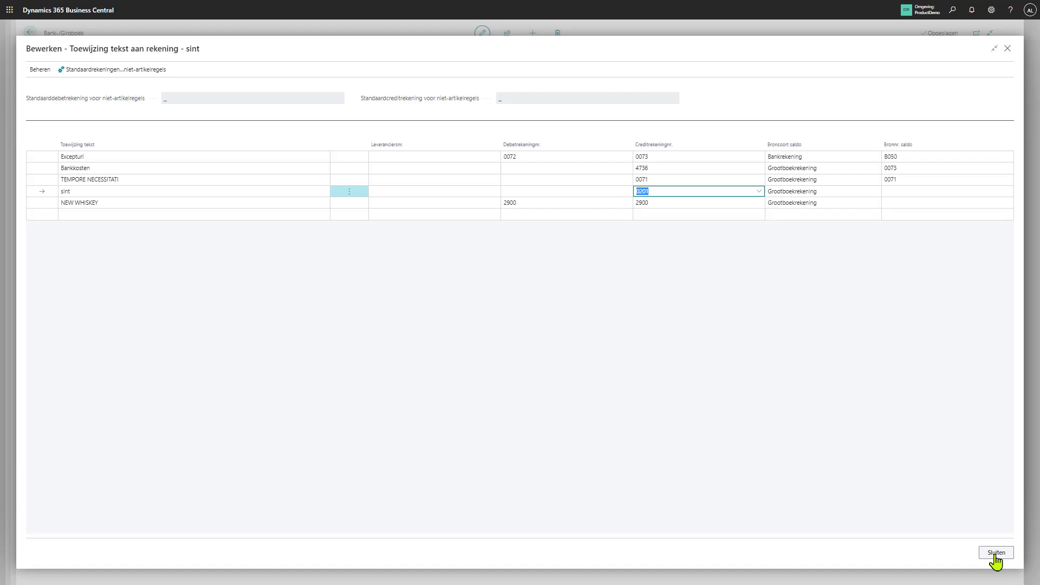
left_click(996, 555)
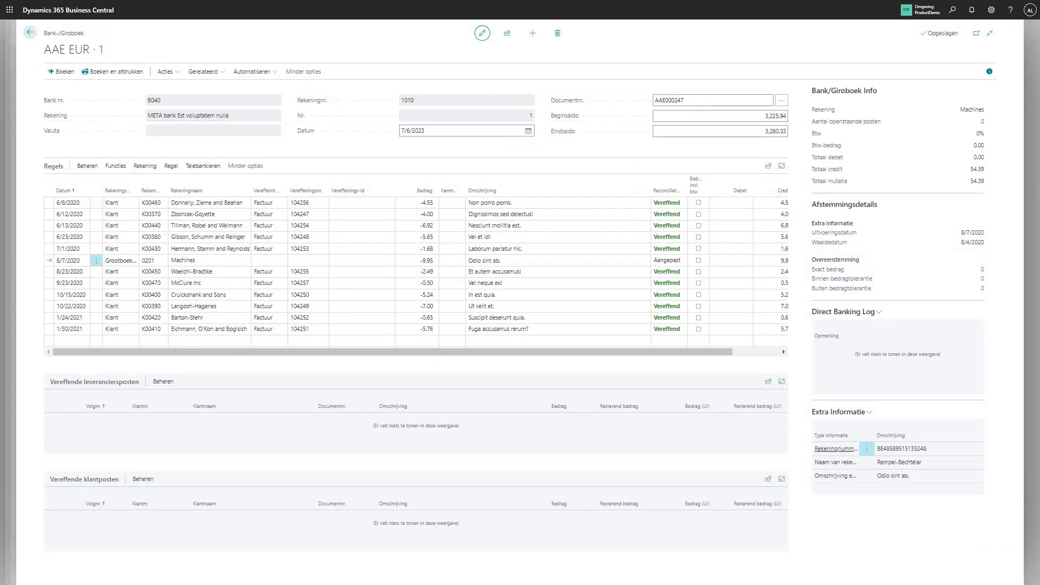
Create a customer bank account from the IBAN on the 6/12/2020 journal line and close its card.
left_click(70, 214)
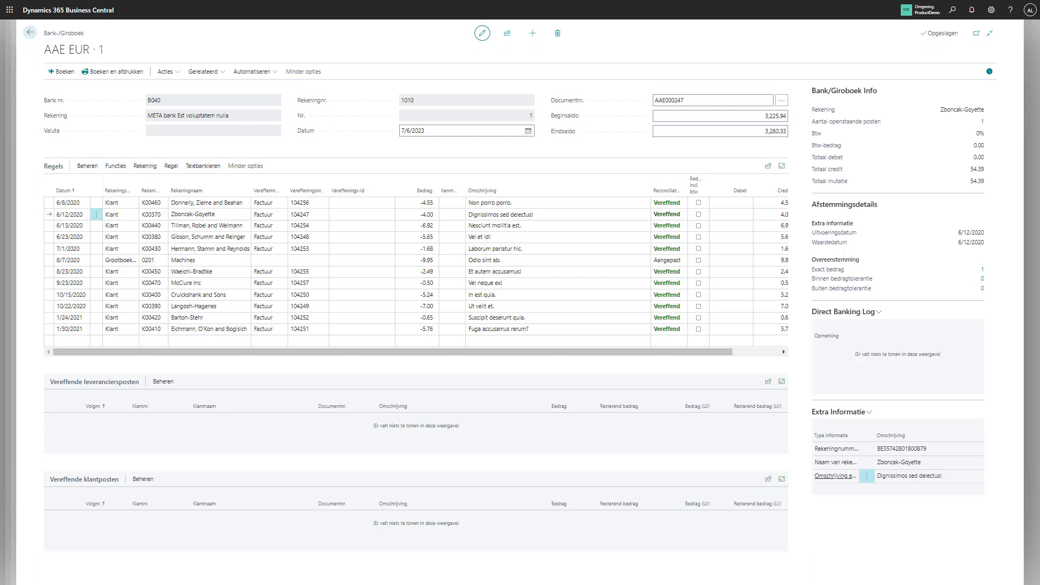
left_click(96, 215)
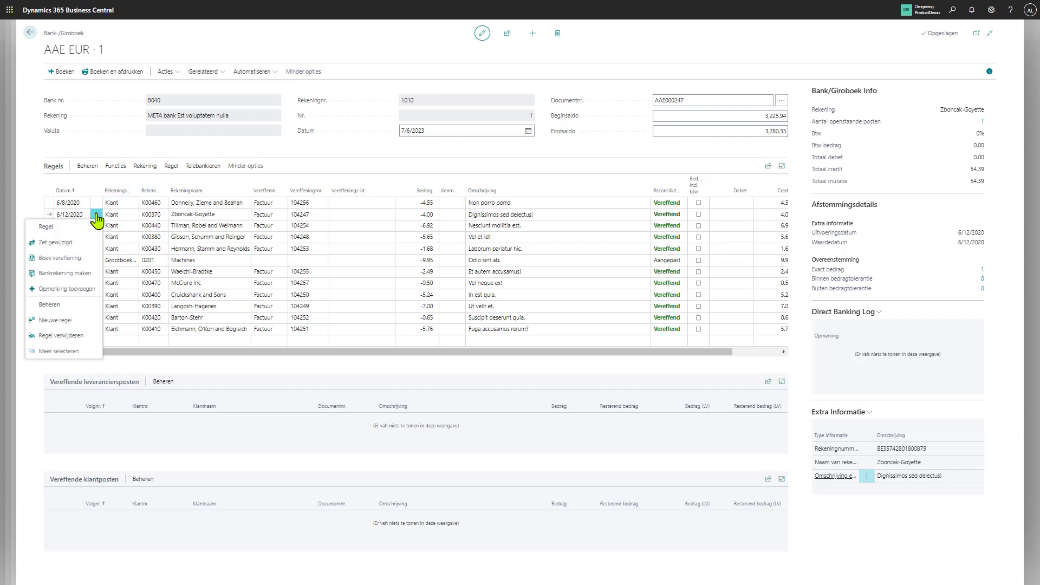
left_click(81, 274)
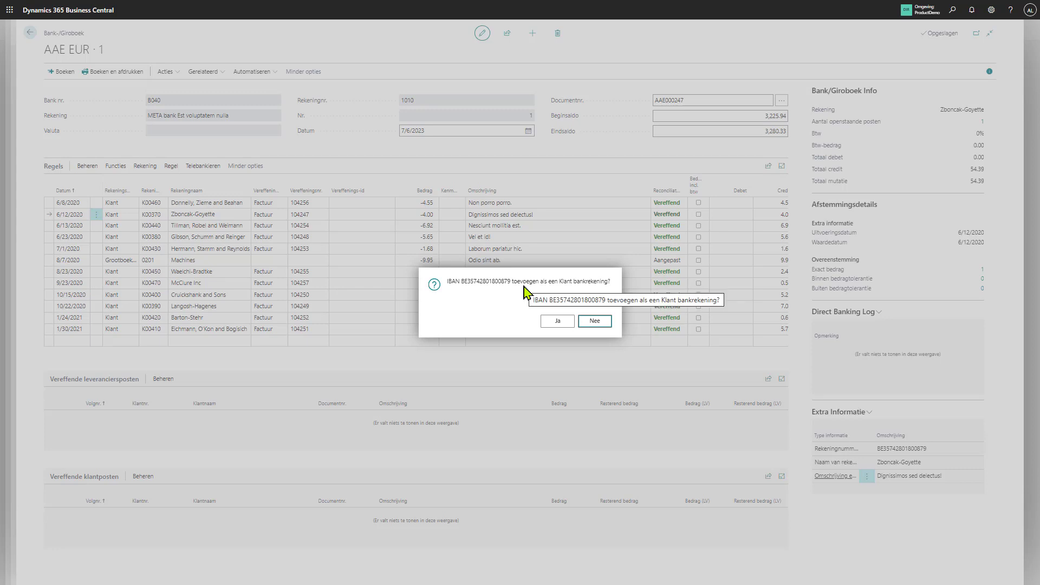
left_click(558, 321)
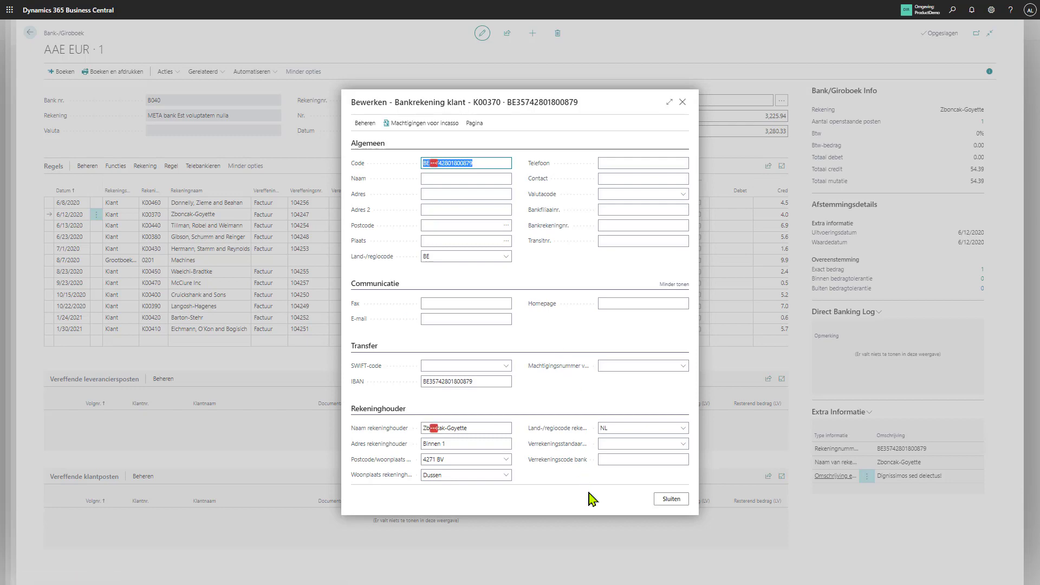
left_click(671, 499)
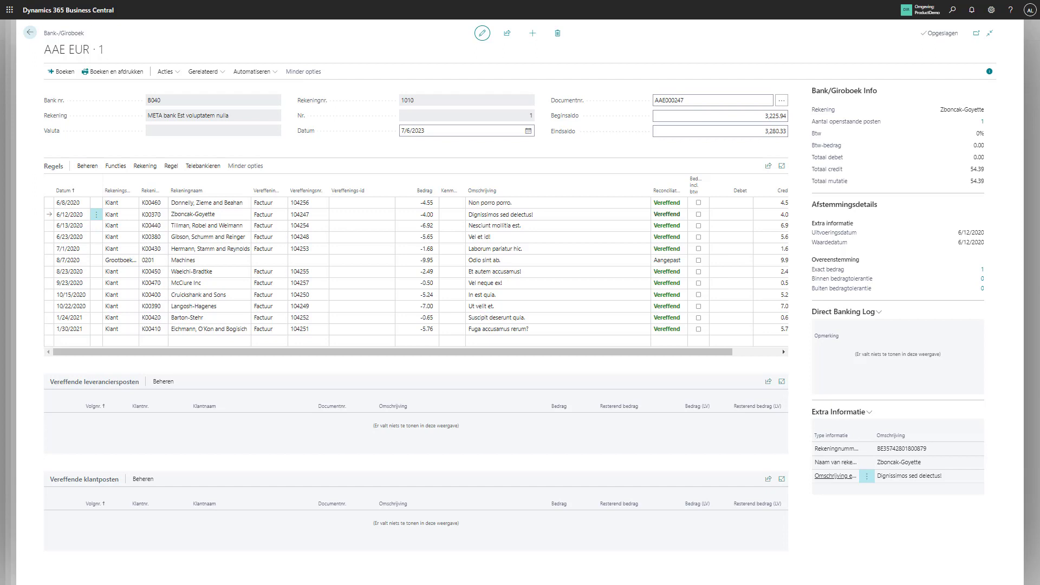
Sort the journal lines by date in descending order and delete the lines dated from 10/22/2020 back to 6/8/2020.
left_click(63, 193)
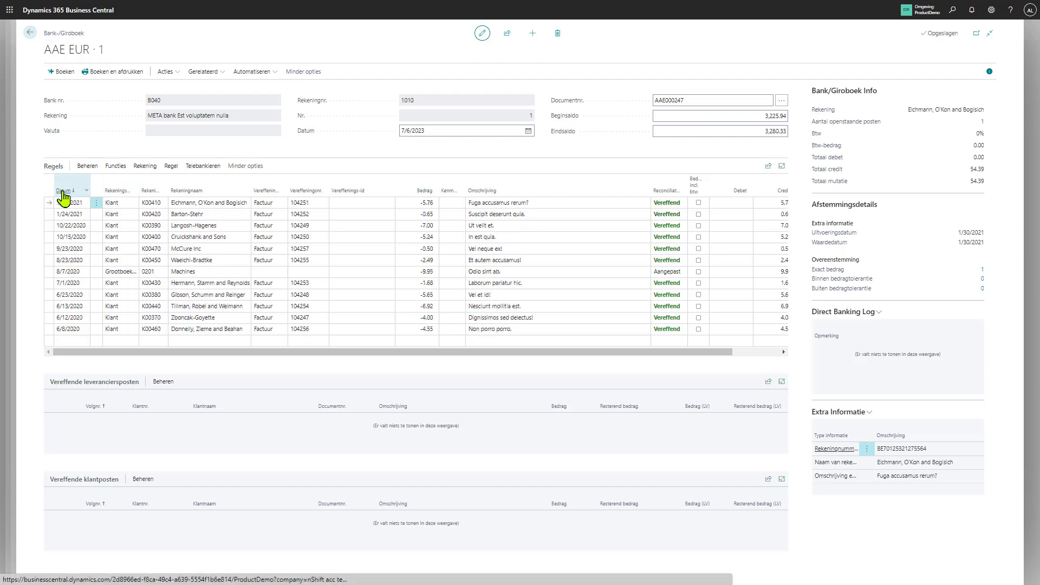
left_click(96, 227)
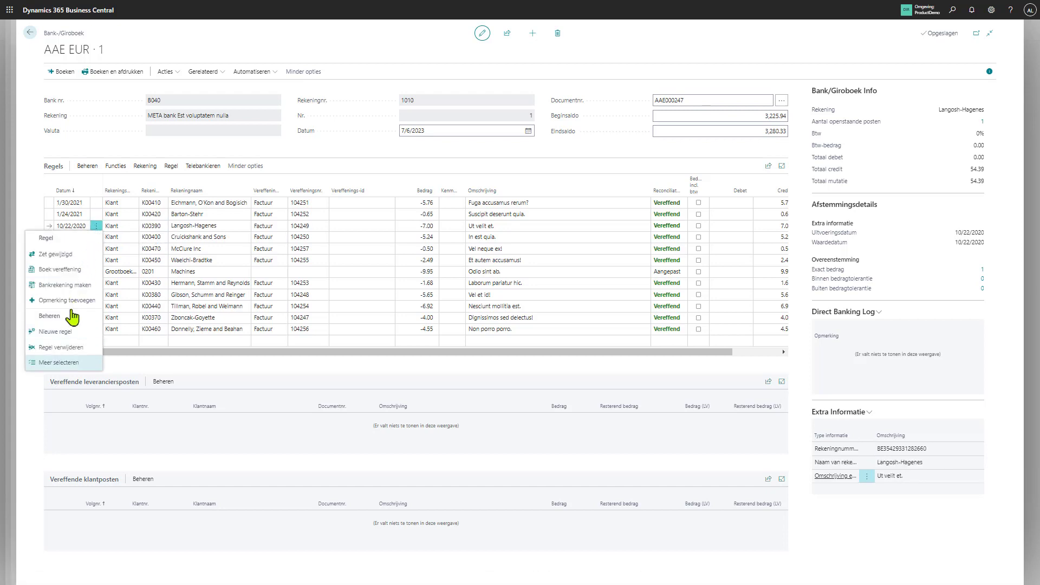
left_click(56, 363)
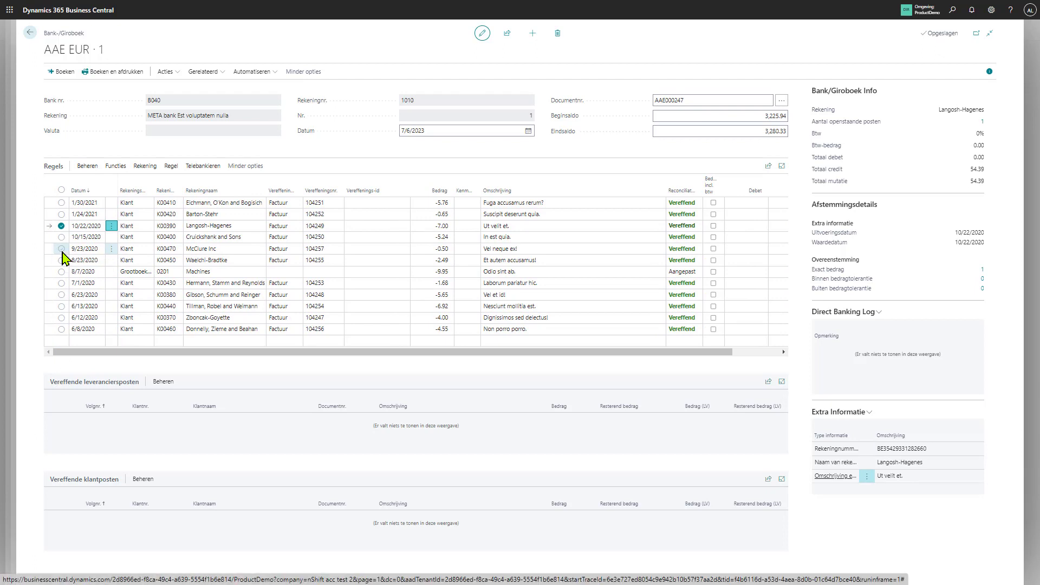
left_click(61, 329, "shift")
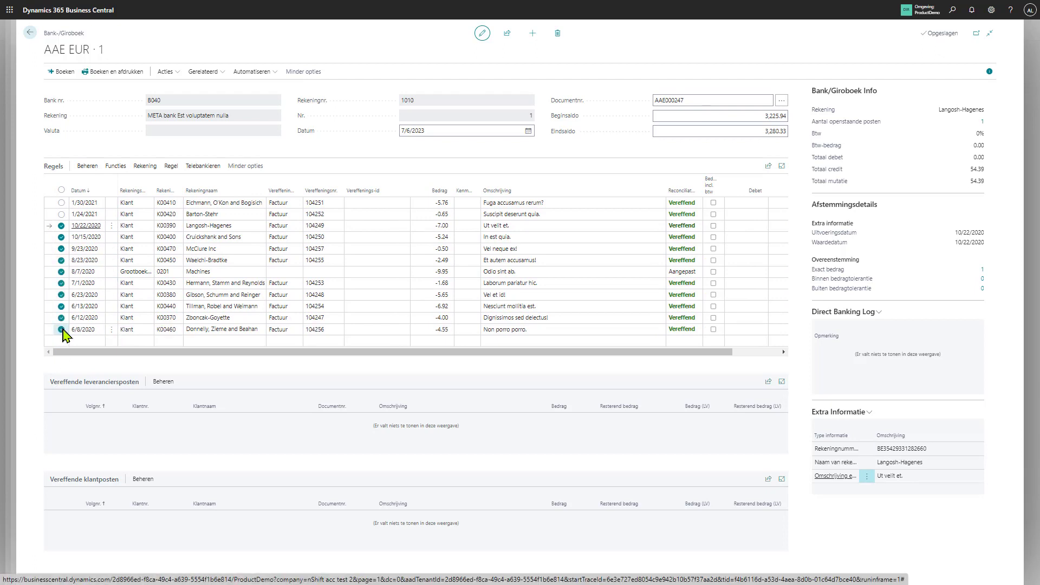
left_click(86, 166)
left_click(122, 184)
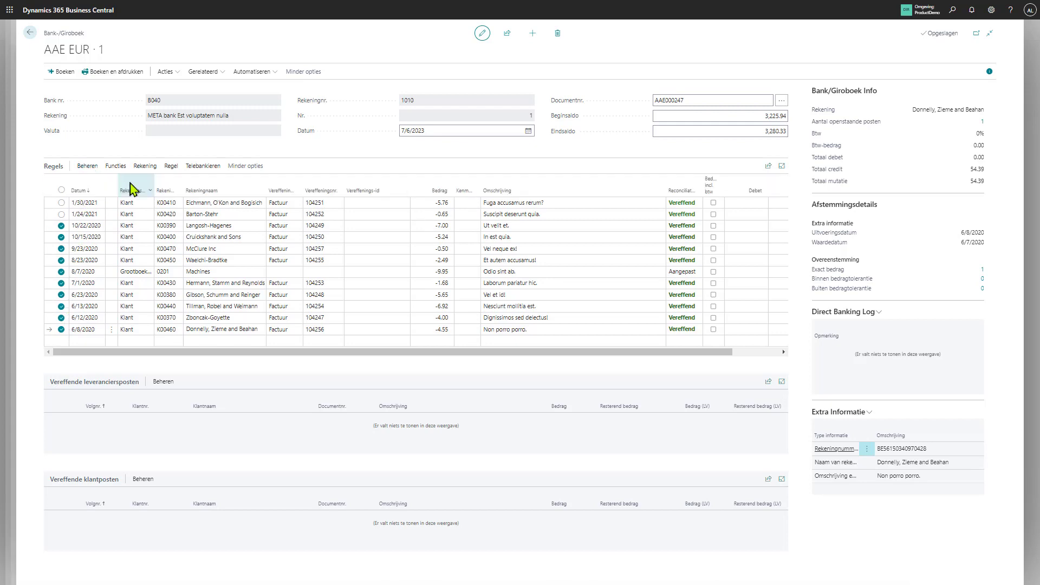
left_click(558, 321)
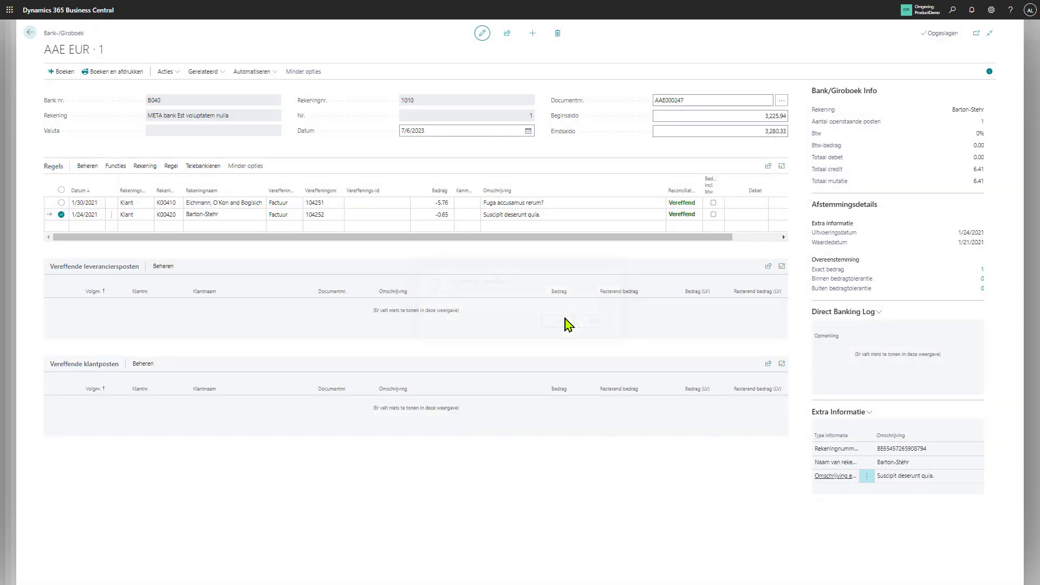
left_click(219, 204)
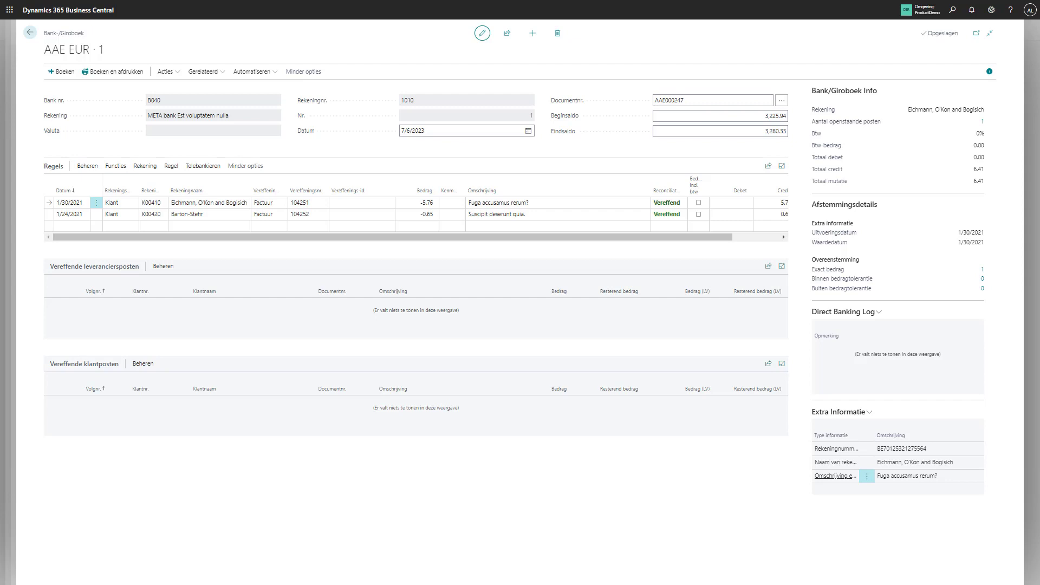
Return to the Direct Banking account, restore the 8/7/2020 transaction of 9.95 EUR from its transaction archive, and close the archive.
left_click(31, 34)
left_click(31, 34)
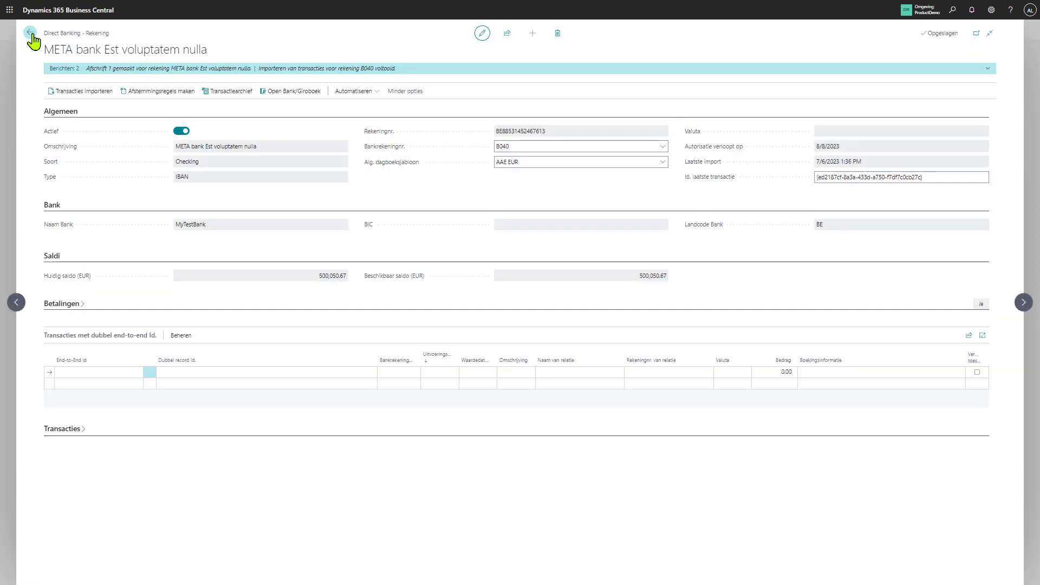
left_click(241, 95)
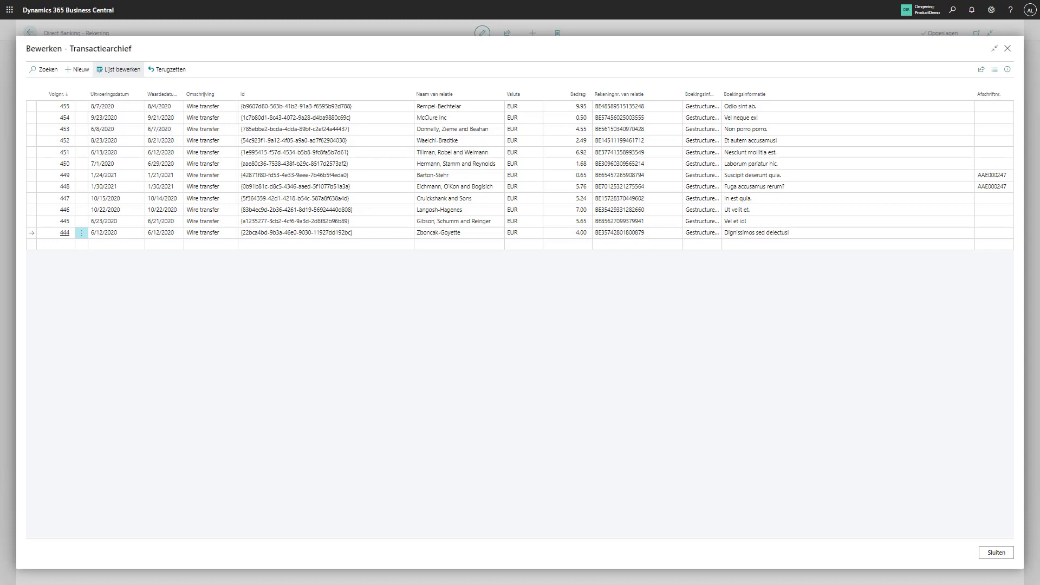
left_click(361, 109)
left_click(172, 70)
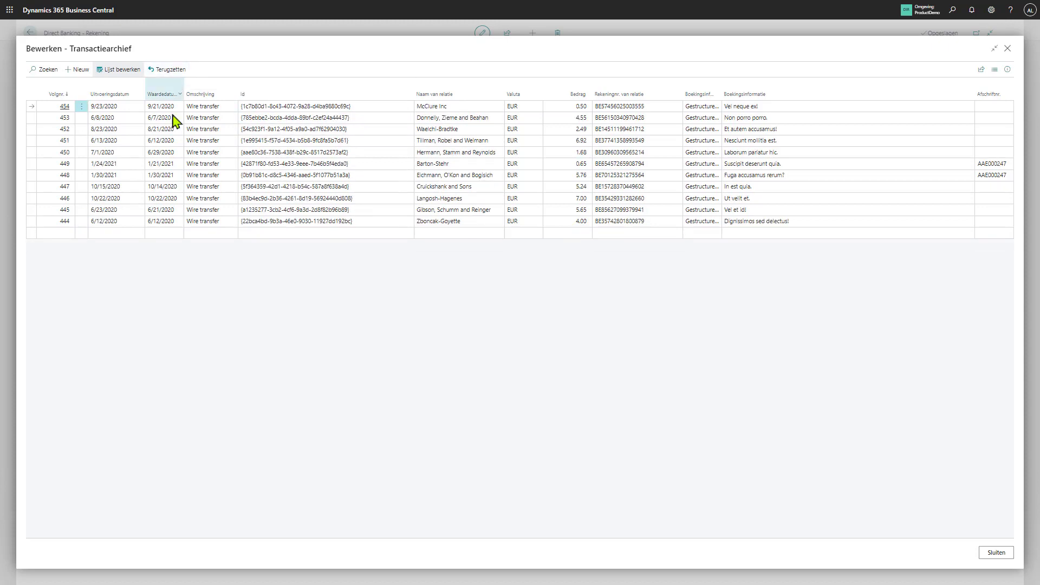
left_click(994, 553)
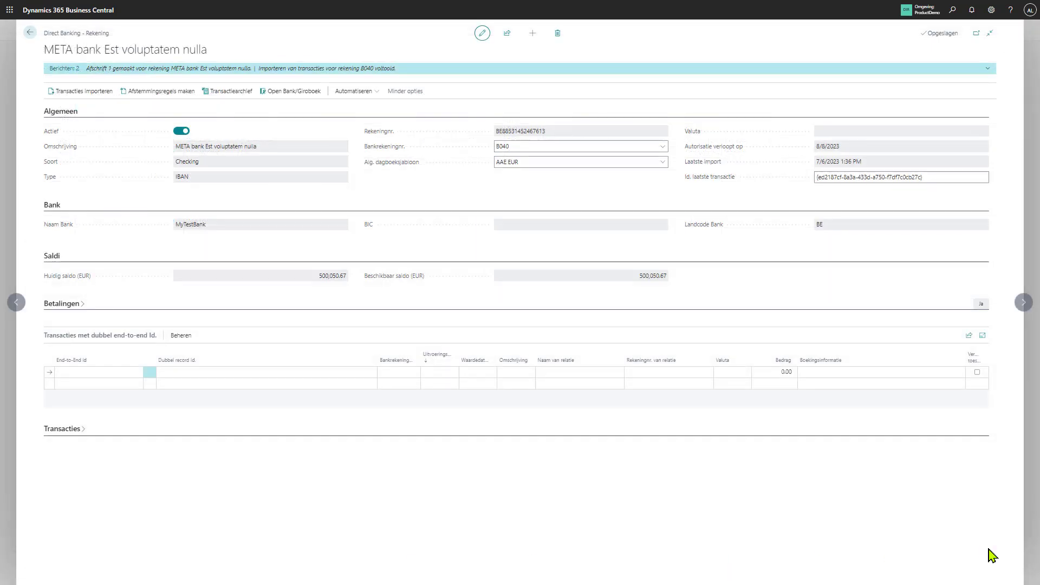